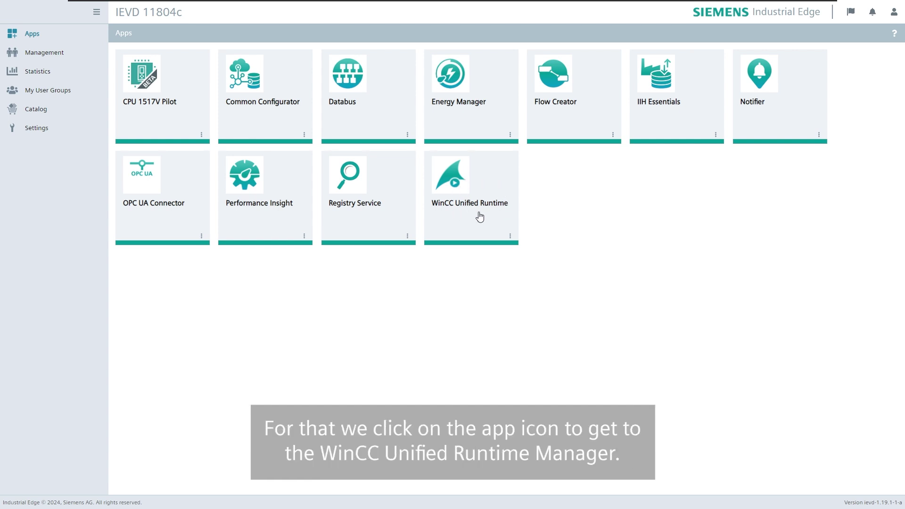
Launch the WinCC Unified Runtime app to see its running and stopped projects.
click(476, 221)
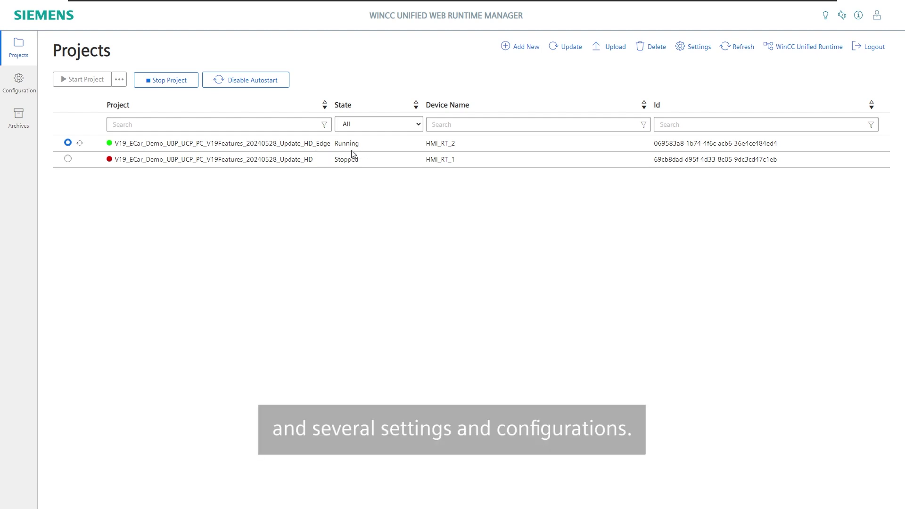
Check the runtime manager settings unchanged, then launch the running project's car-production HMI.
click(696, 50)
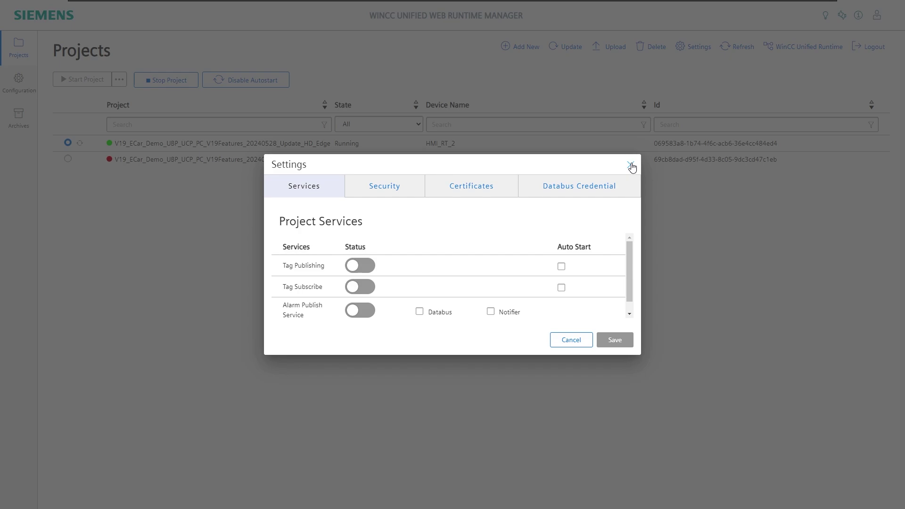
click(630, 165)
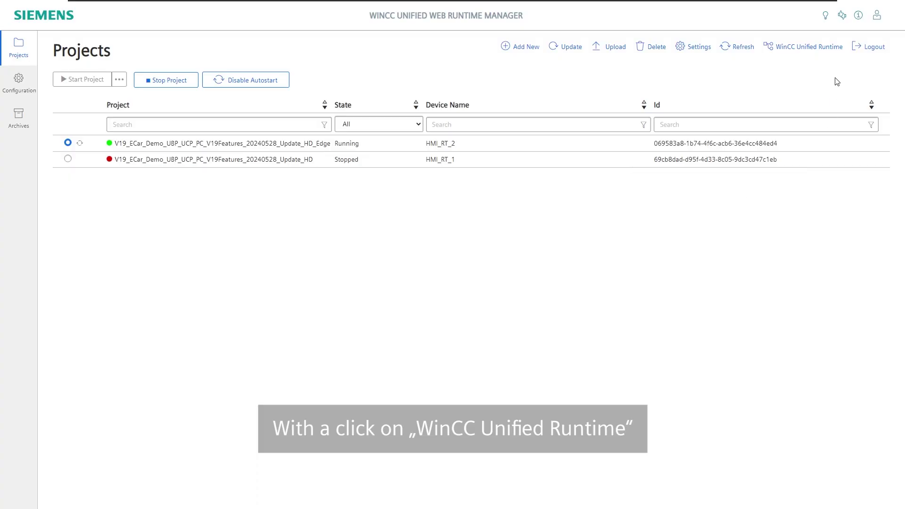
click(811, 49)
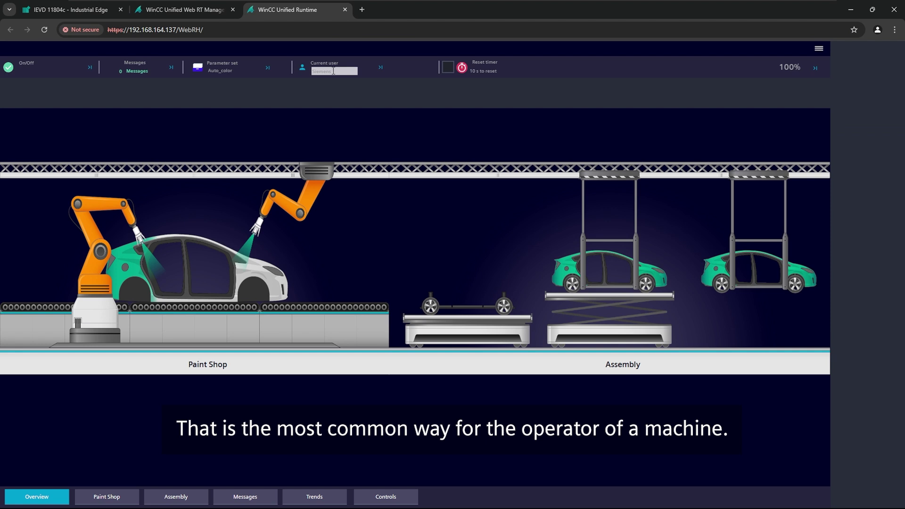
Display the car paint shop and assembly overview in browser full-screen mode.
click(228, 29)
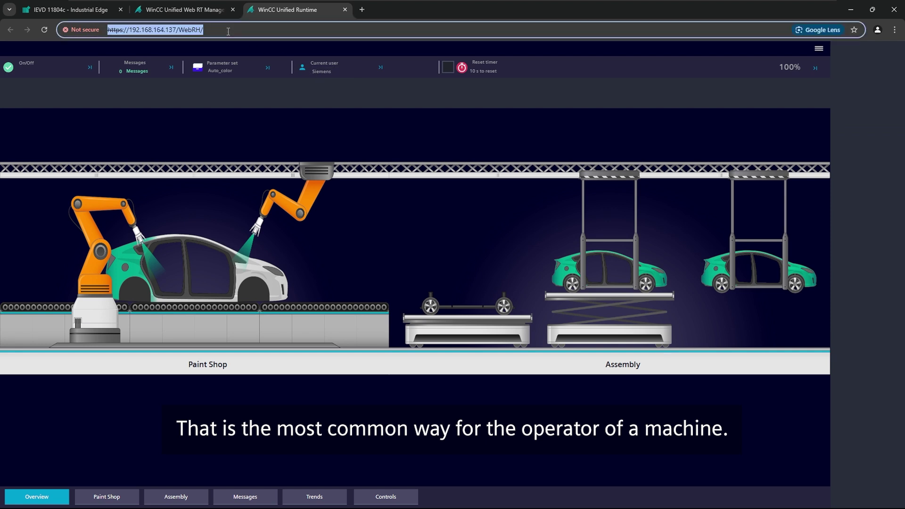
click(227, 30)
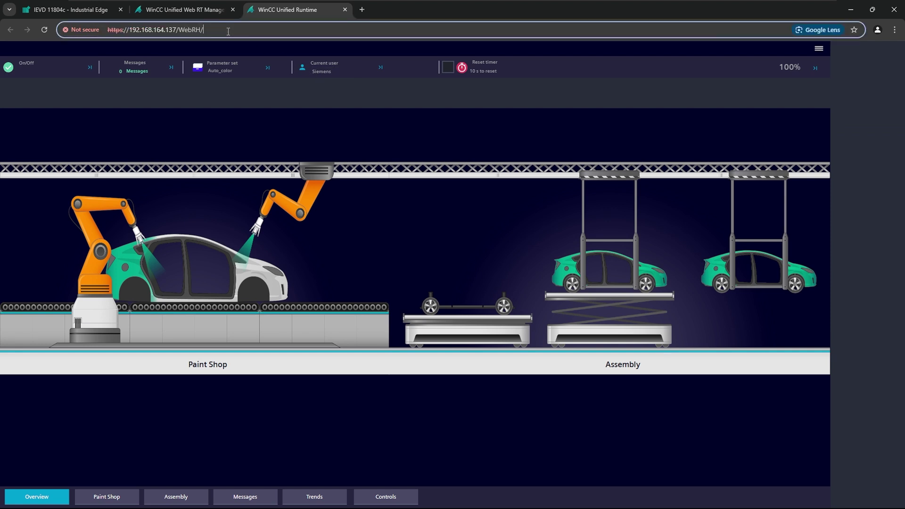
click(495, 50)
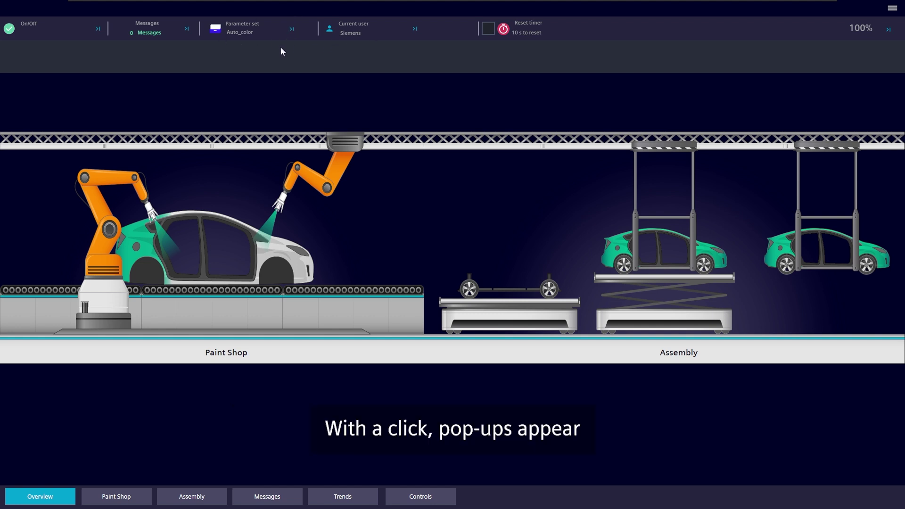
click(291, 32)
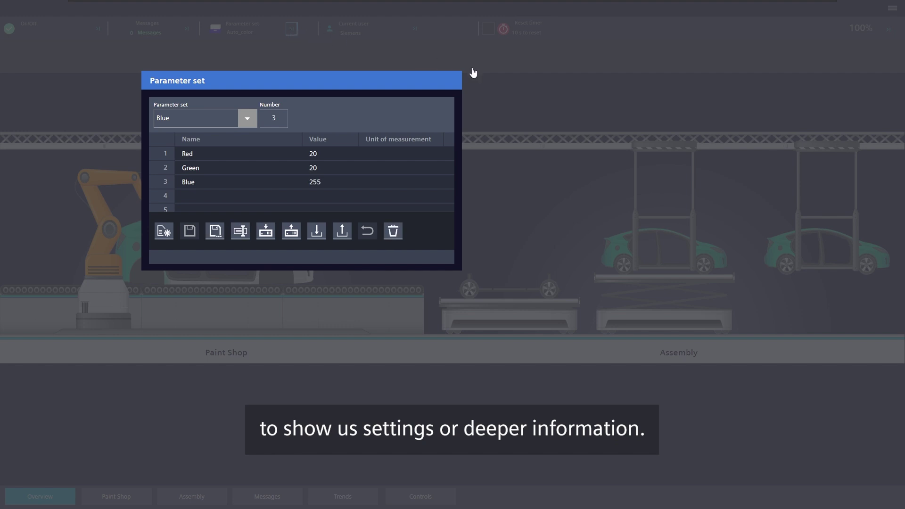
click(484, 97)
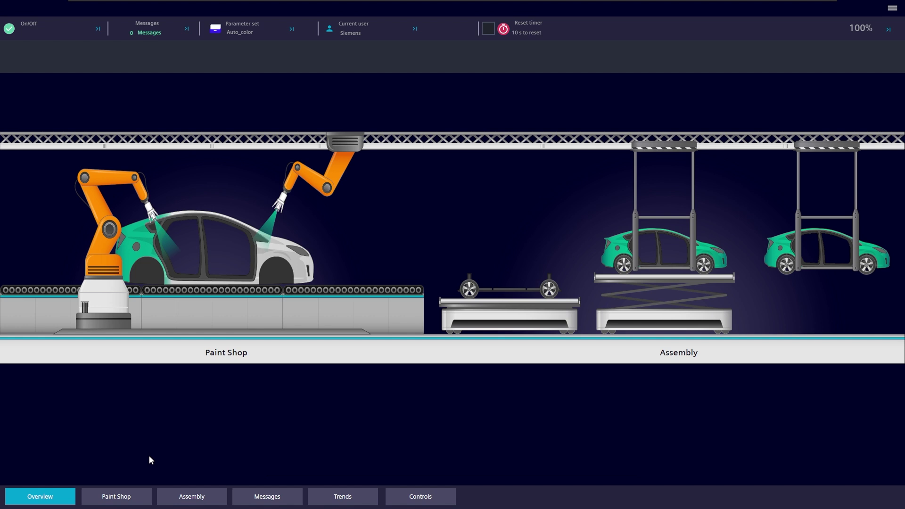
Go to the Paint Shop screen's Painting step showing the blue spray.
click(141, 502)
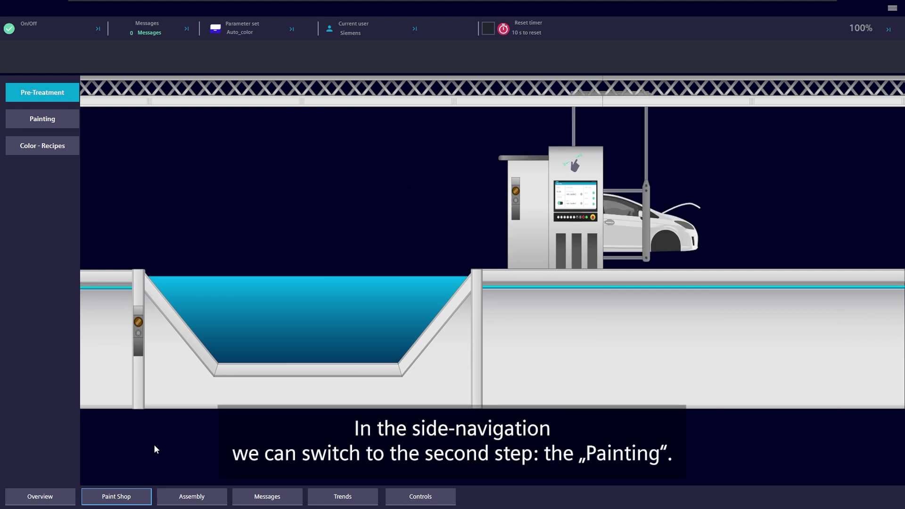
click(68, 123)
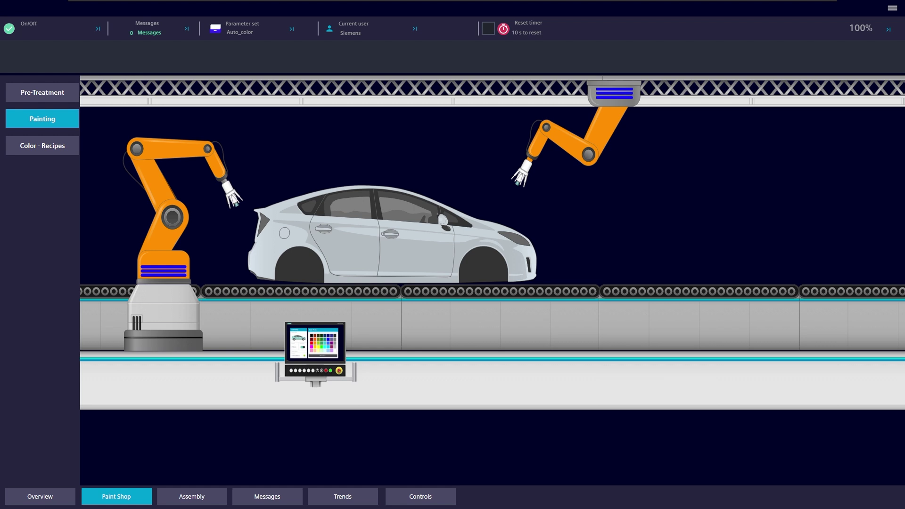
Write the Gold parameter set (Red 219, Green 172, Blue 52) to the PLC.
click(71, 147)
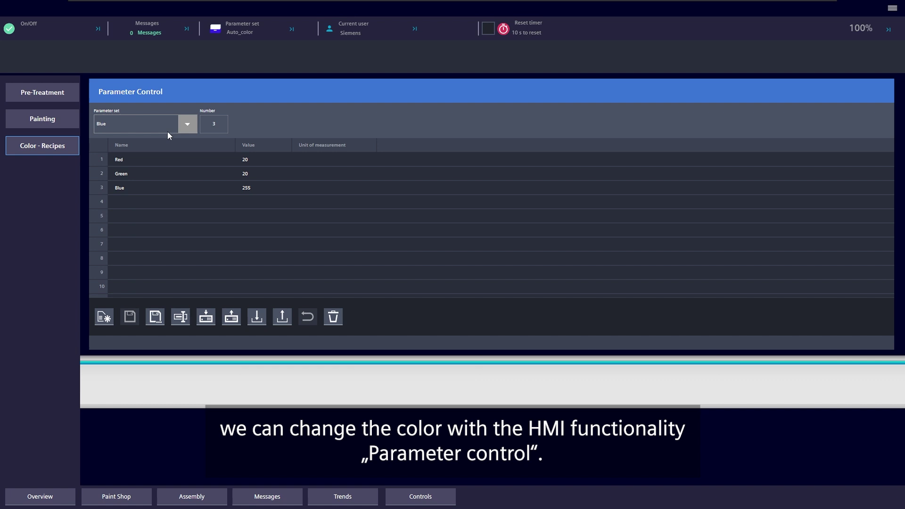
click(189, 124)
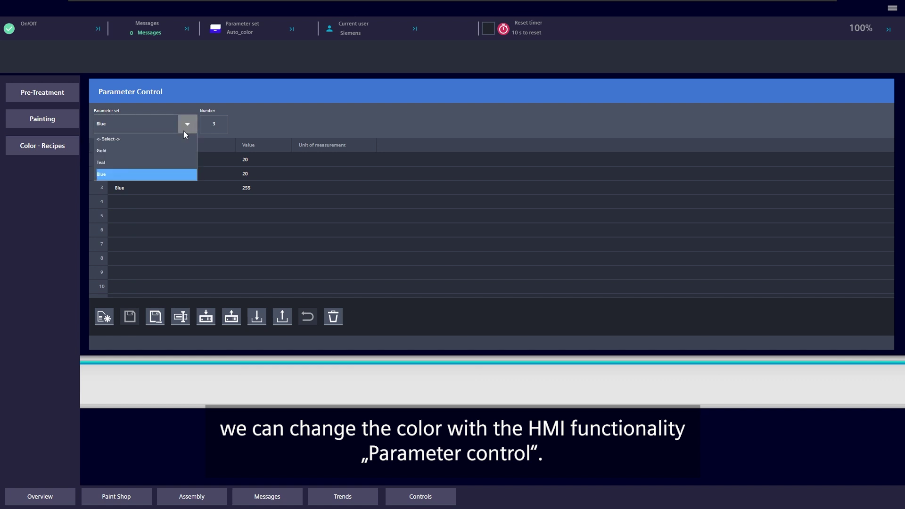
click(100, 152)
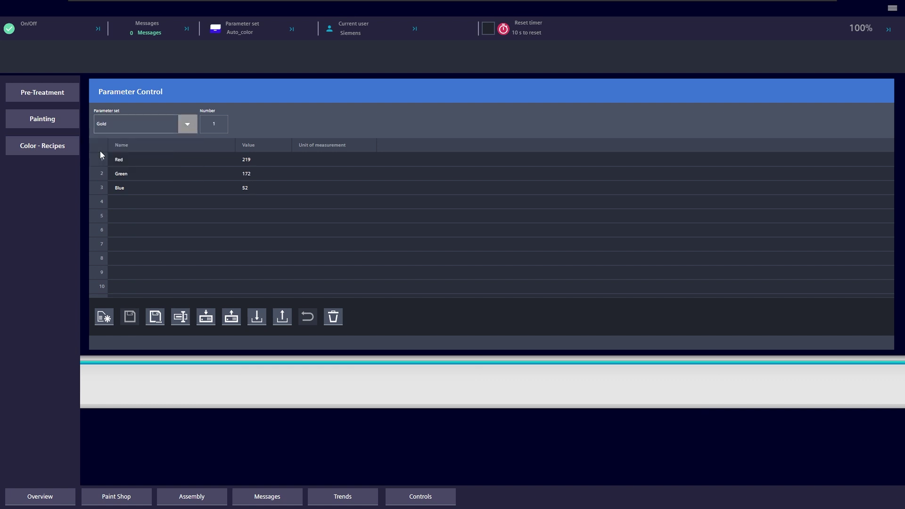
click(205, 318)
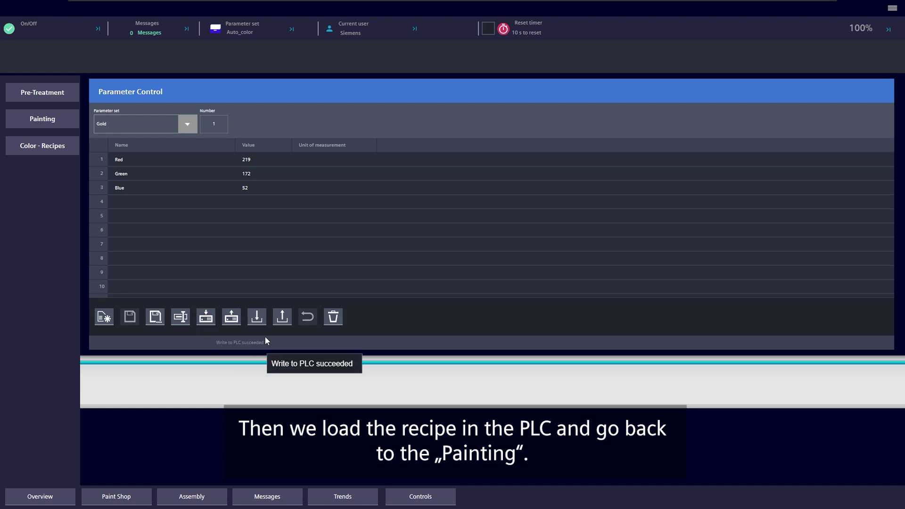
Watch the gold paint job in the Painting step, then go to Assembly.
click(64, 124)
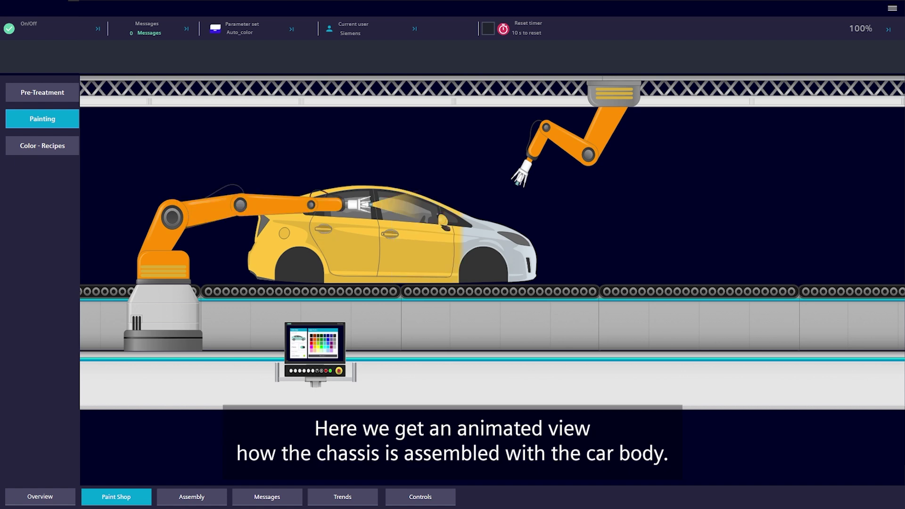
click(215, 500)
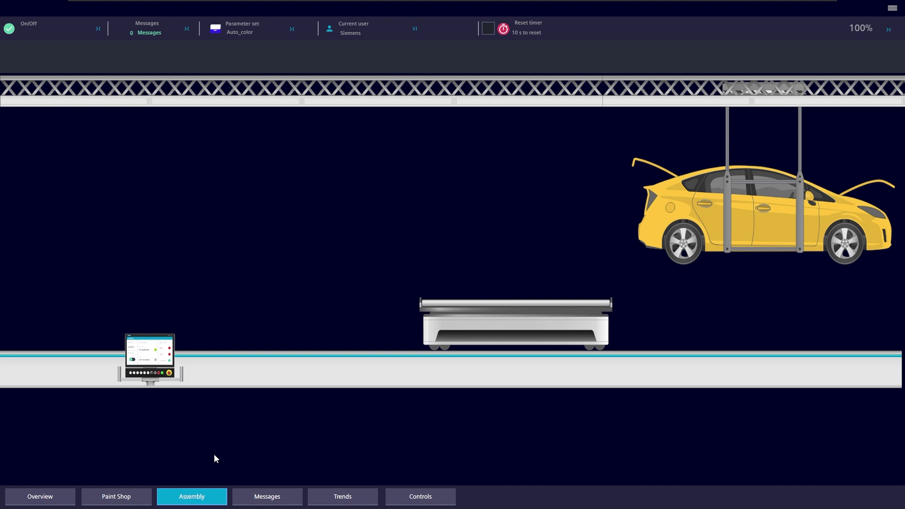
On the Messages screen, trigger the Bath error and Robot 1 error alarms.
click(289, 502)
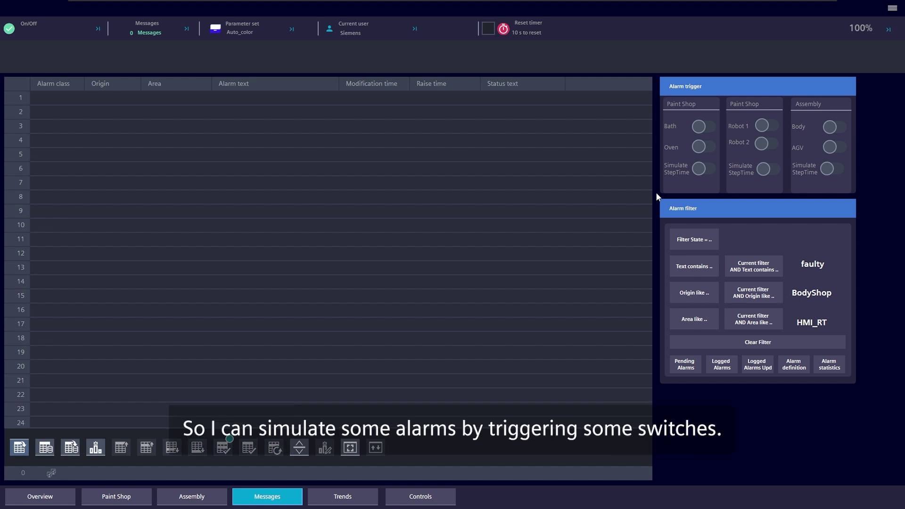
click(699, 128)
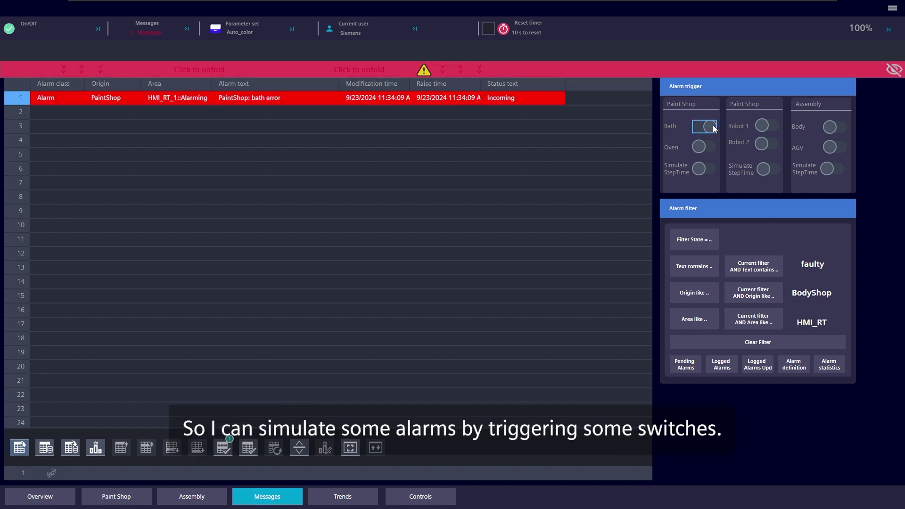
click(762, 128)
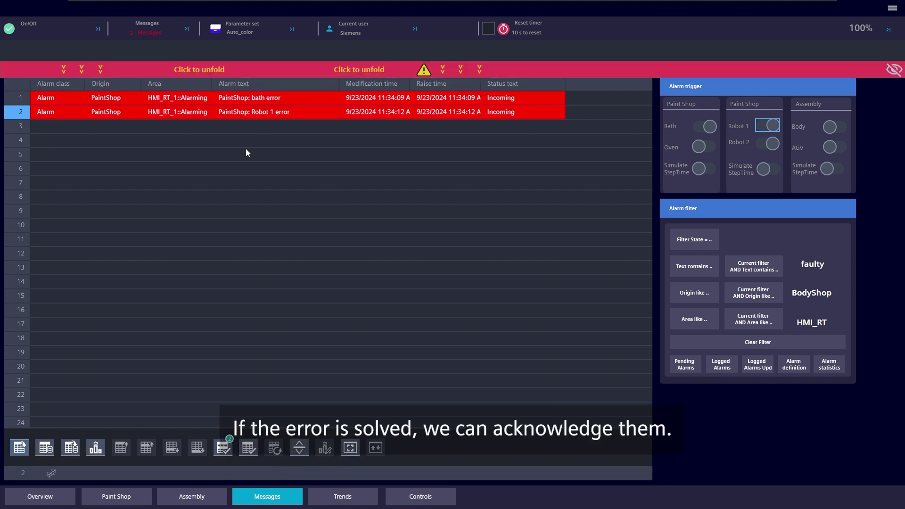
Switch the Bath and Robot 1 alarm triggers back off.
click(708, 128)
click(773, 128)
click(771, 146)
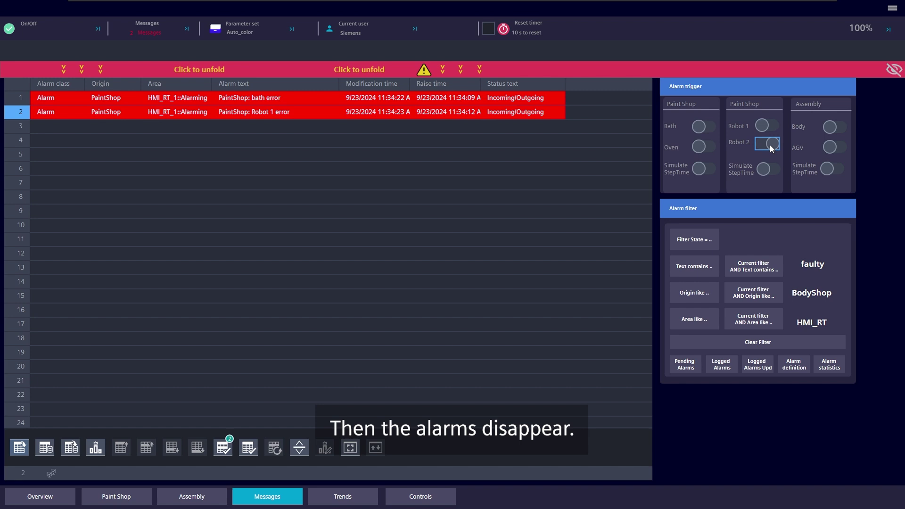
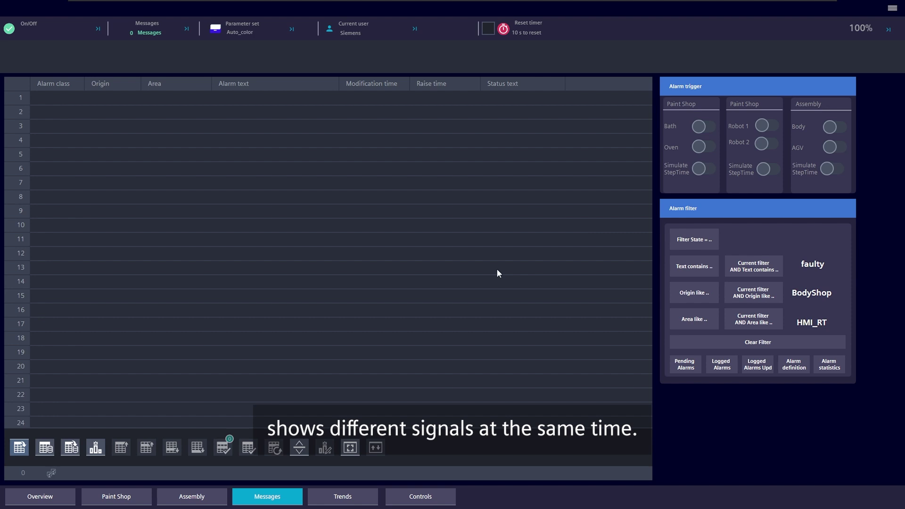
Switch to the Trends screen showing live BodyShop welding curves and the ruler value table.
click(363, 500)
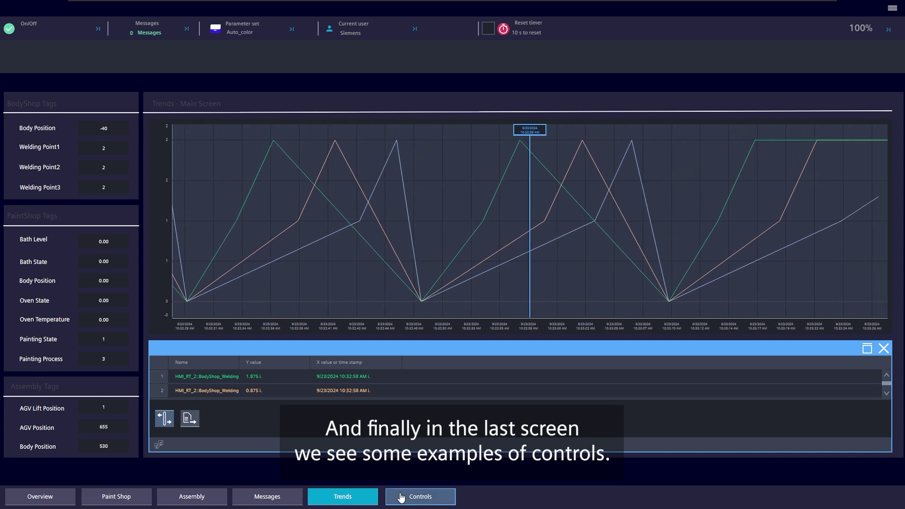
On Controls, set robot X 78, Y 32, beta 66, raise the process value, then stop the process.
click(404, 498)
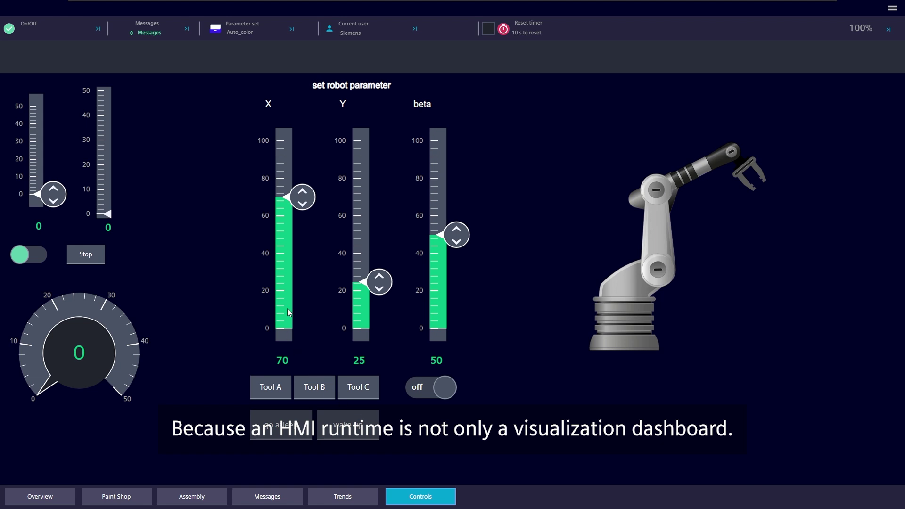
mouse_move(302, 198)
mouse_down()
mouse_move(299, 244)
mouse_move(305, 186)
mouse_up()
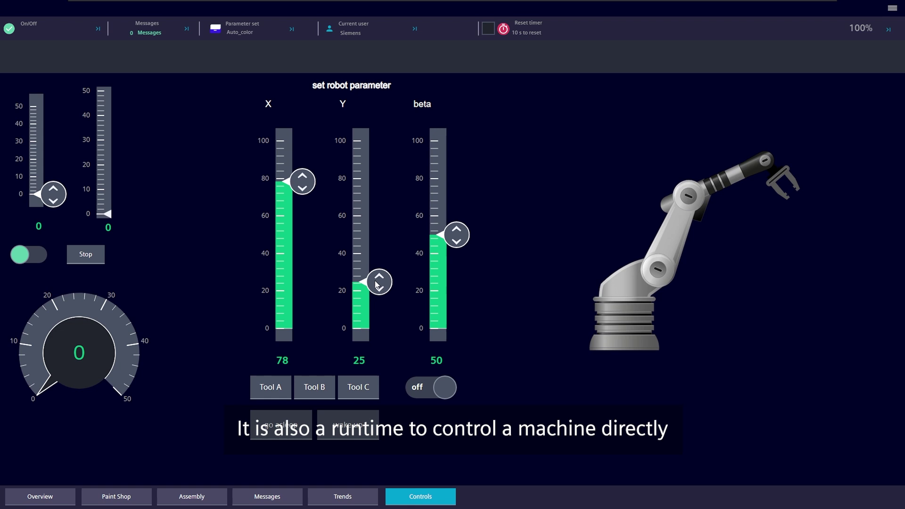
mouse_move(377, 285)
mouse_down()
mouse_move(380, 225)
mouse_move(381, 274)
mouse_up()
mouse_move(452, 242)
mouse_down()
mouse_move(451, 257)
mouse_move(454, 210)
mouse_up()
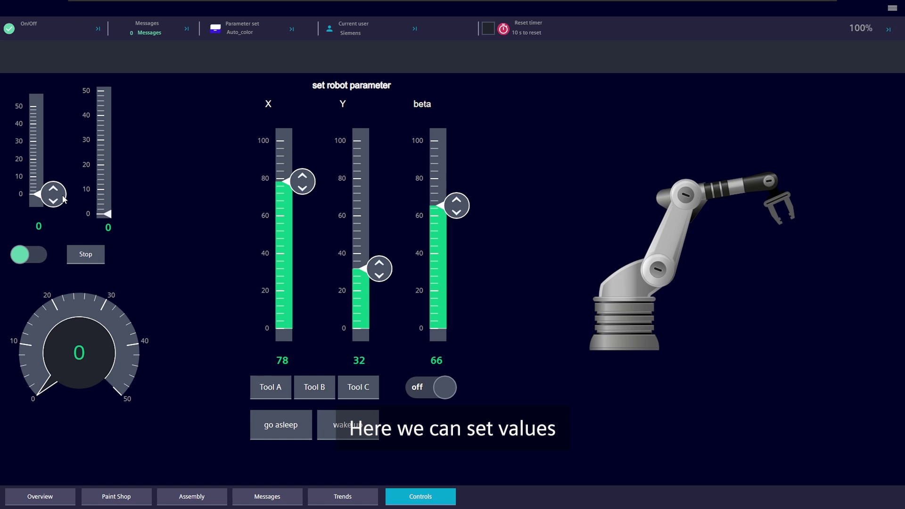
mouse_move(59, 196)
mouse_down()
mouse_move(60, 133)
mouse_move(60, 161)
mouse_up()
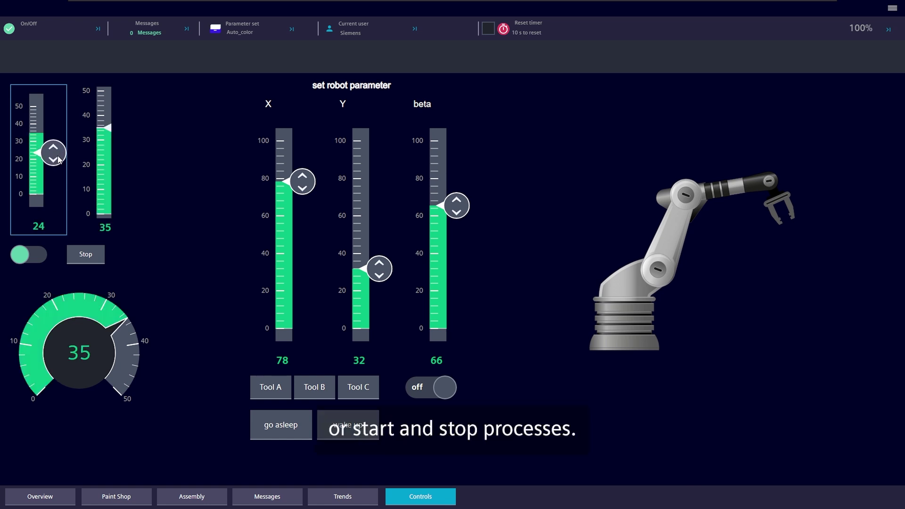
click(84, 256)
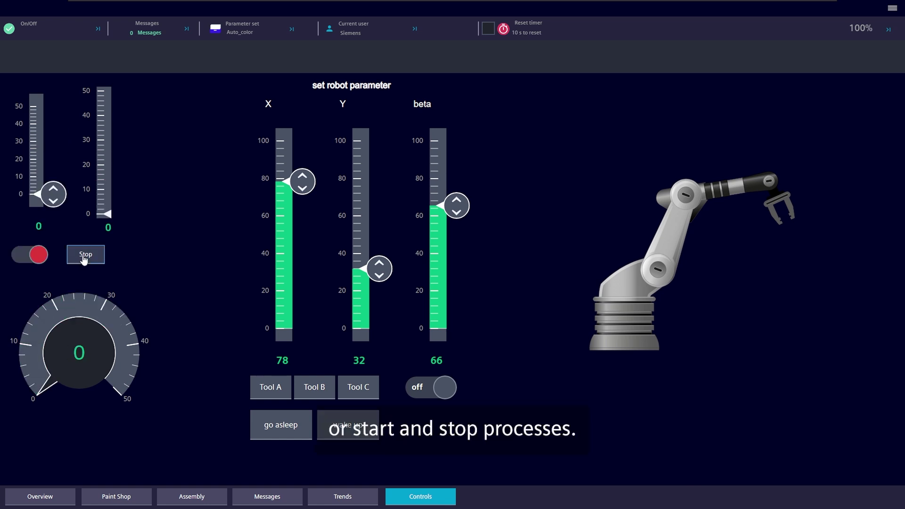